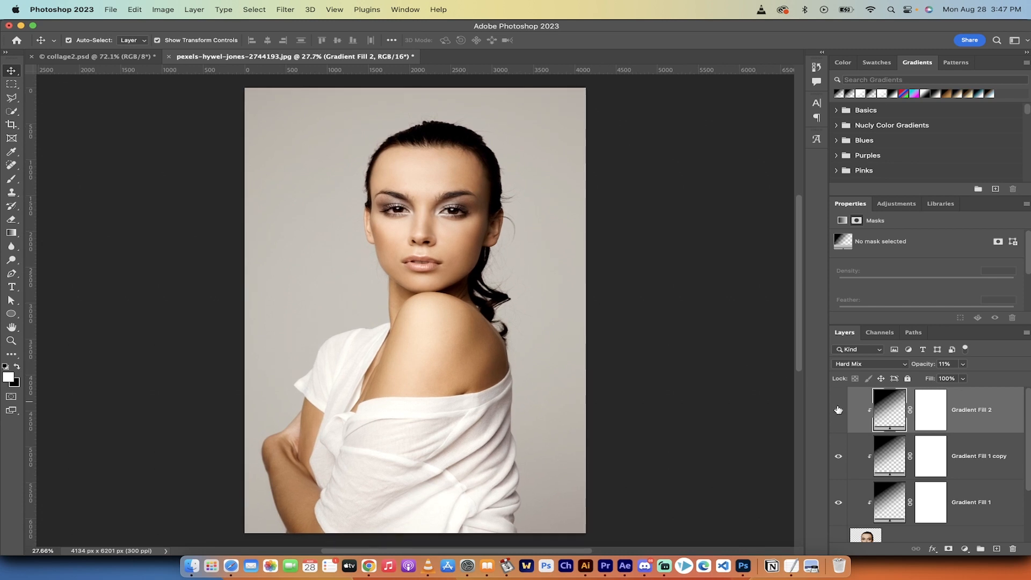
# Hide and restore the three gradient fill layers to compare the portrait with and without the shading
pyautogui.moveTo(839, 410); pyautogui.dragTo(834, 498)
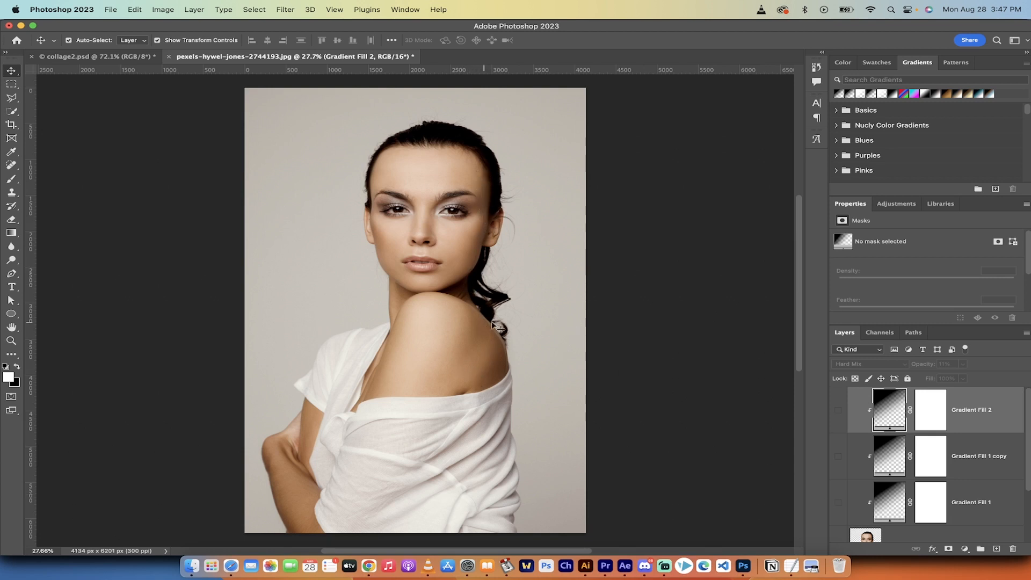
pyautogui.moveTo(839, 416); pyautogui.dragTo(837, 503)
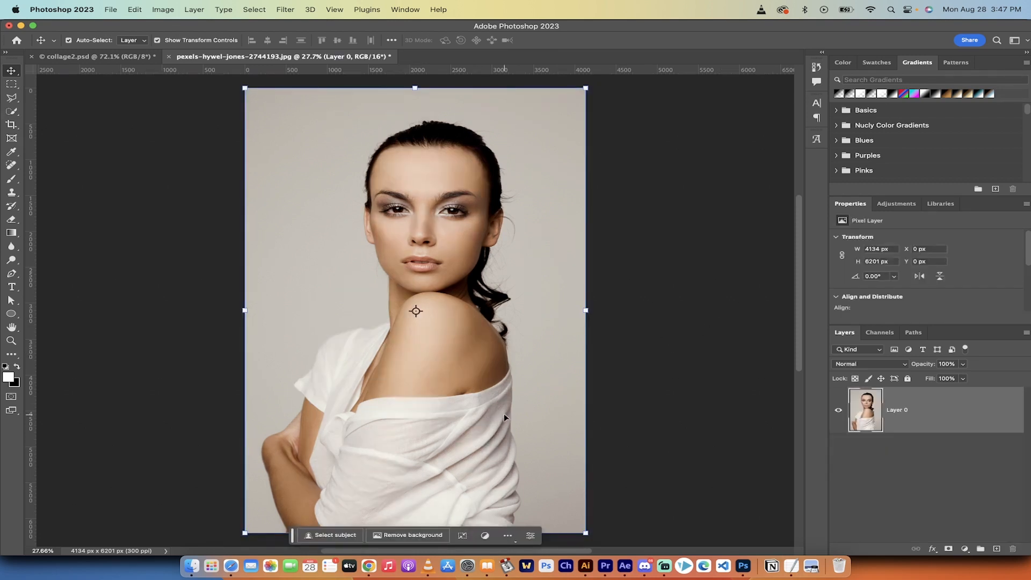
# Select the woman in Layer 0 with Select Subject from the Quick Selection tool, using Cloud (Detailed results) processing
pyautogui.click(945, 497)
pyautogui.click(921, 425)
pyautogui.click(11, 112)
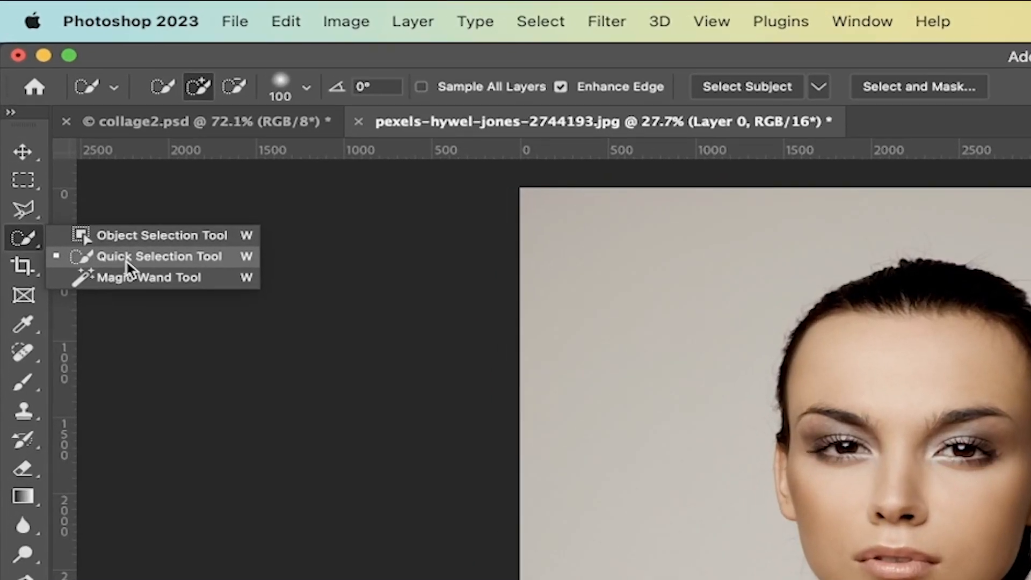
pyautogui.click(125, 259)
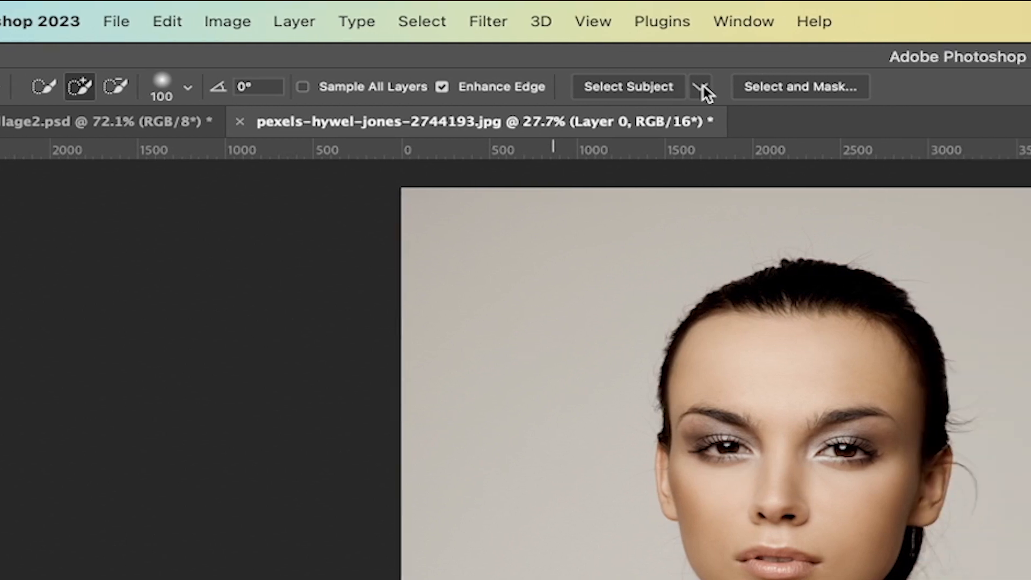
pyautogui.click(820, 87)
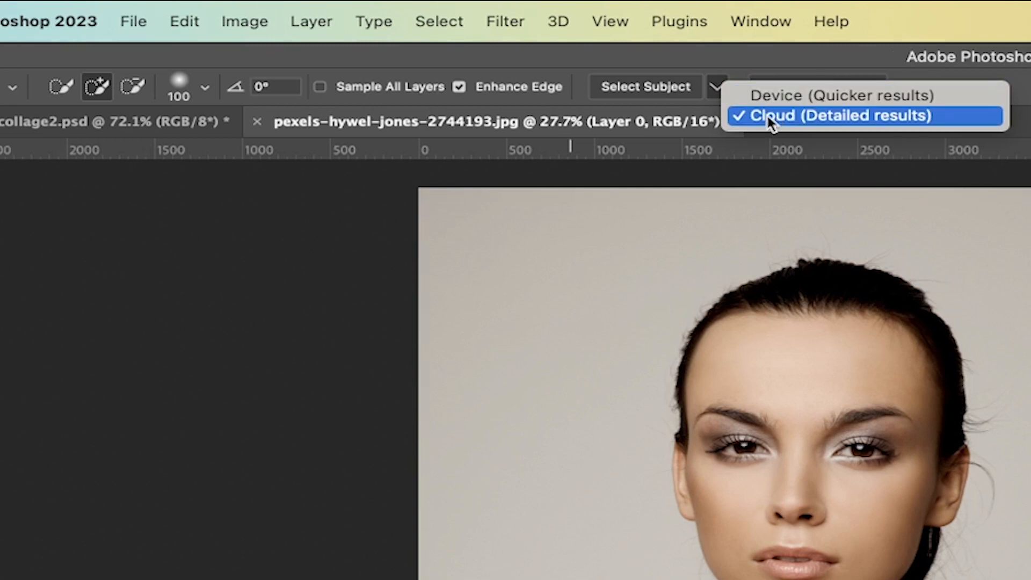
pyautogui.click(765, 113)
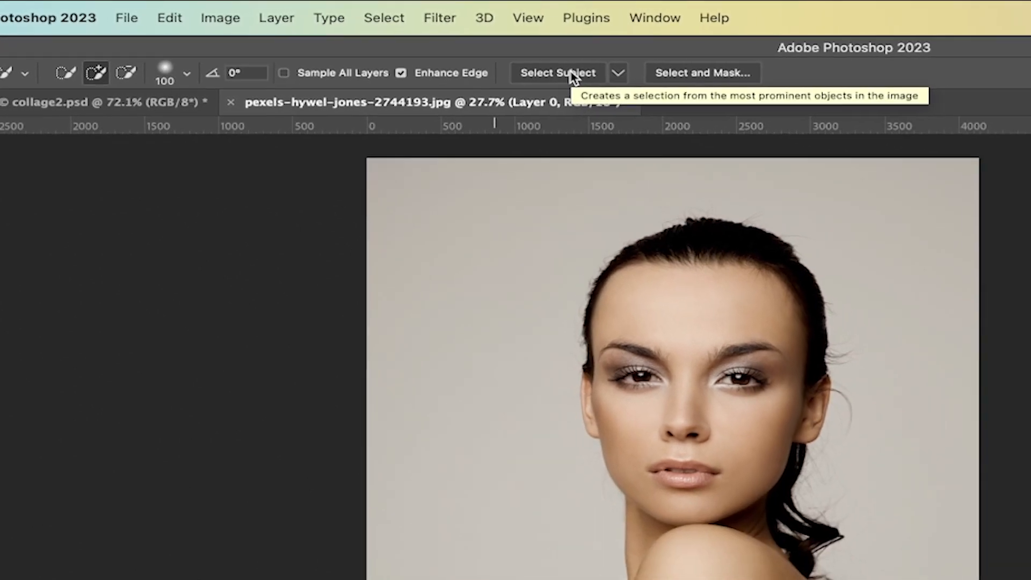
pyautogui.click(572, 73)
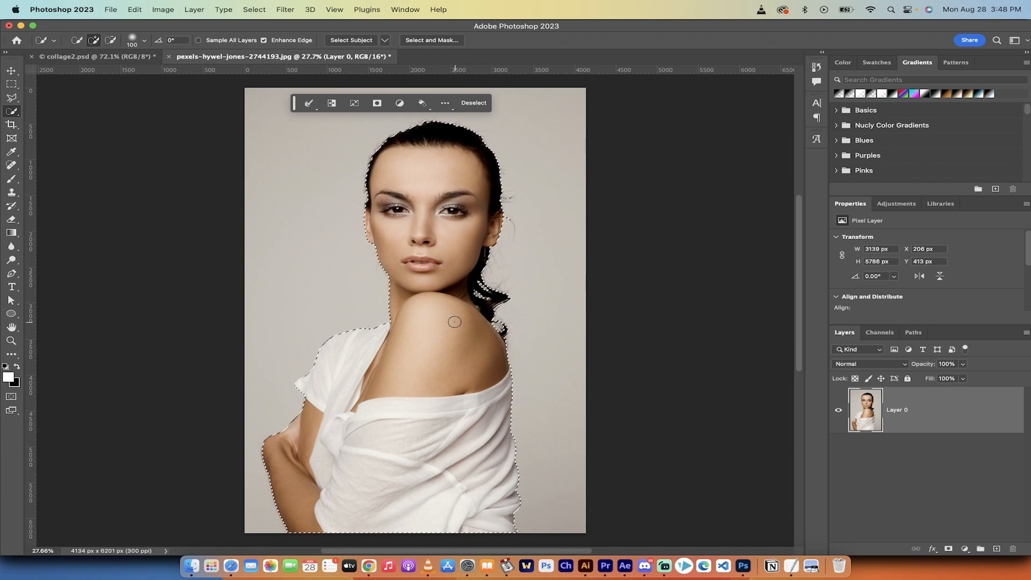
# Inspect the selection edge around the hair and copy the selected woman onto a new layer
pyautogui.scroll(4, 455, 321)
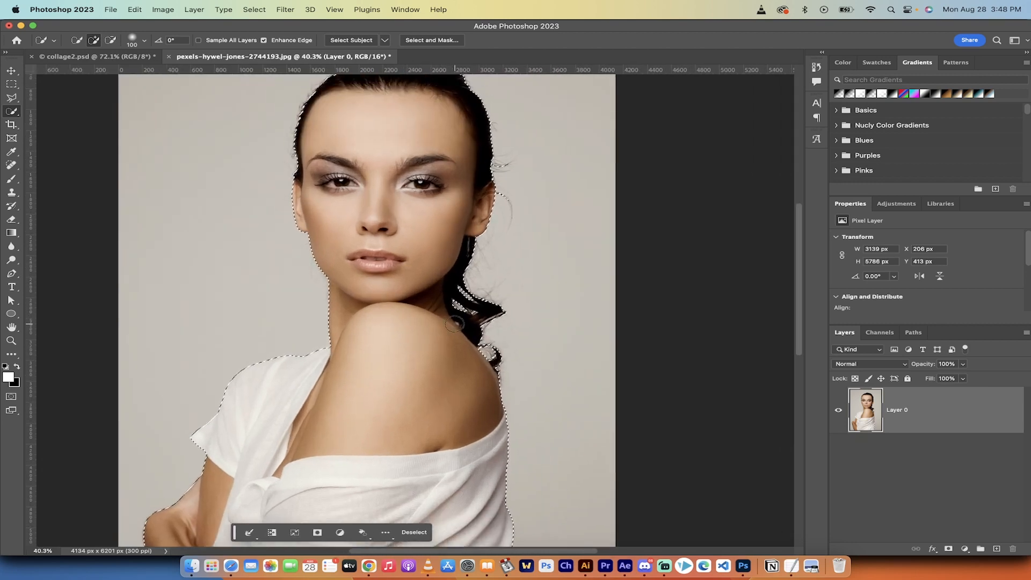
pyautogui.scroll(2, 457, 322)
pyautogui.moveTo(505, 242); pyautogui.dragTo(484, 287)
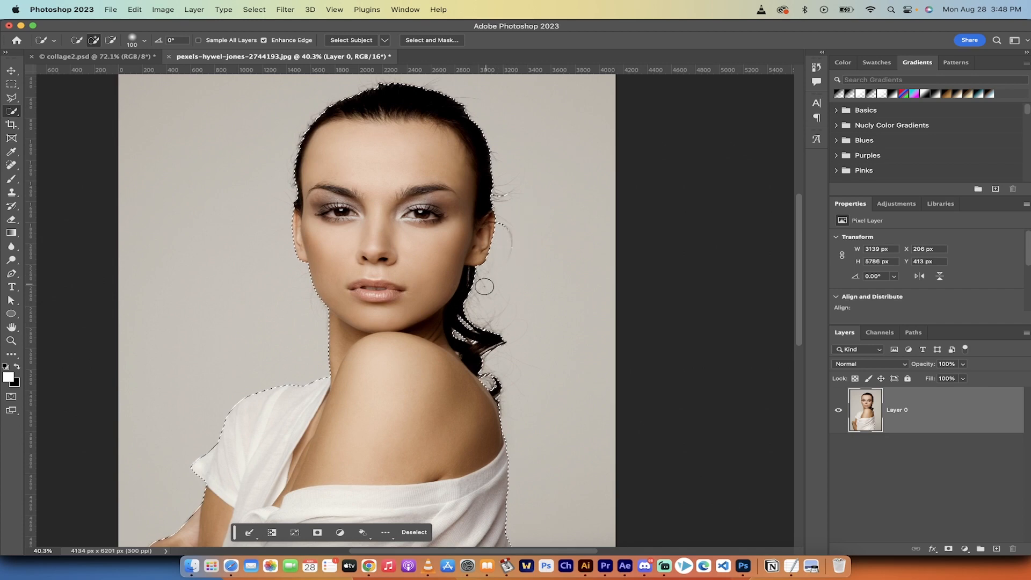
pyautogui.scroll(-2, 468, 329)
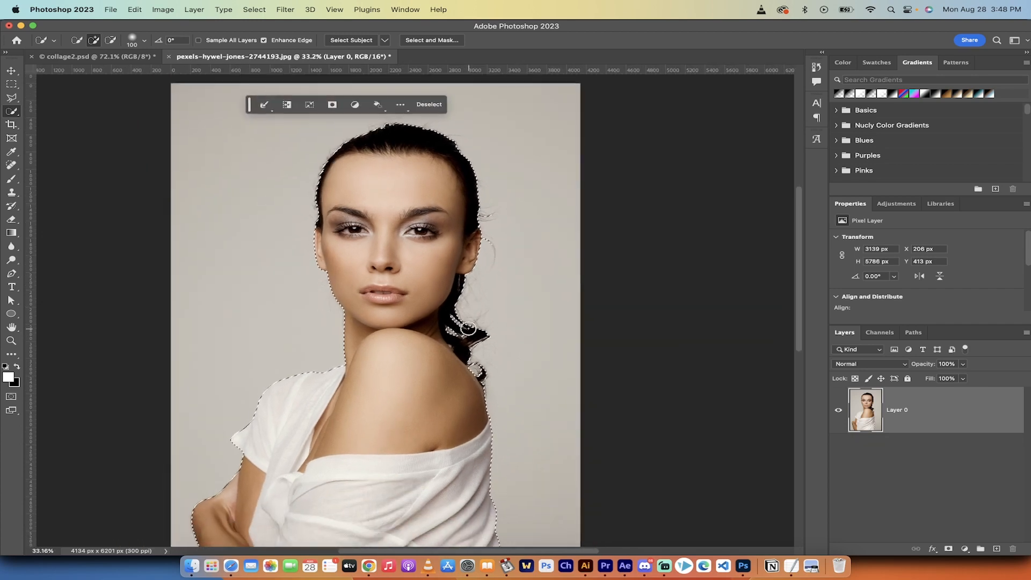
pyautogui.scroll(-2, 467, 328)
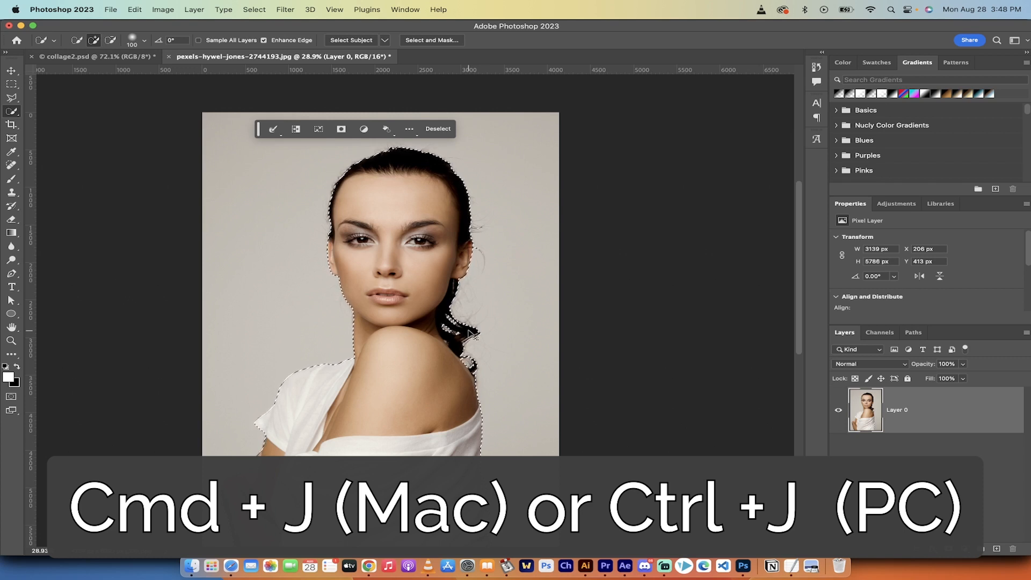
pyautogui.press('super+j')
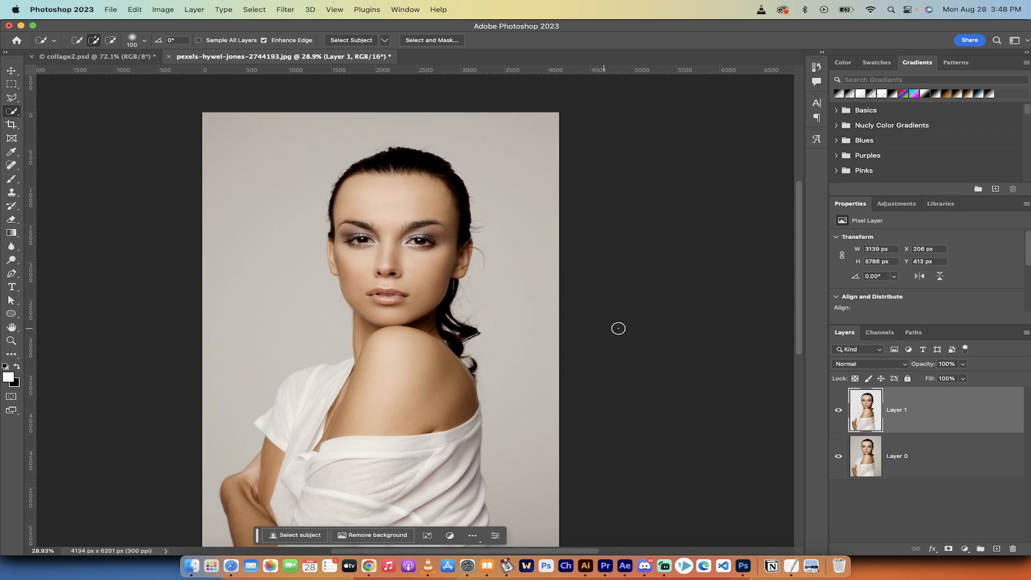
# Hide and show the cutout layer and the original photo layer in turn to check the cutout
pyautogui.click(839, 412)
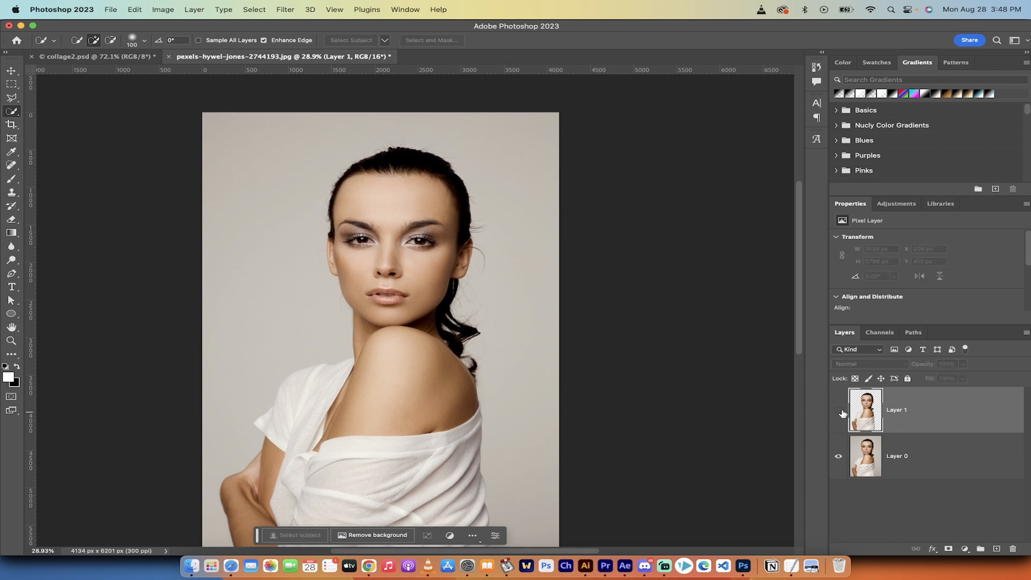
pyautogui.click(840, 411)
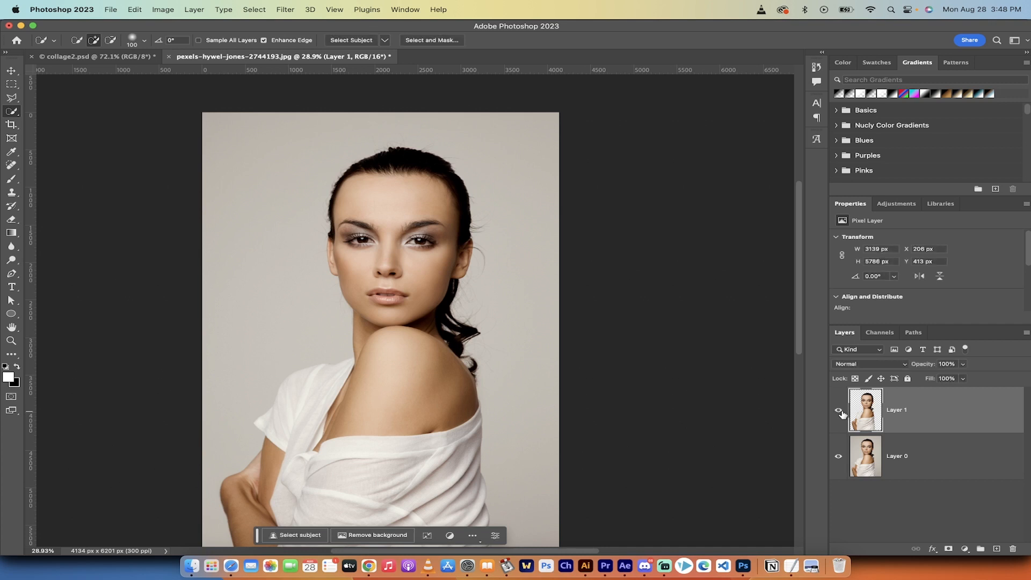
pyautogui.click(838, 457)
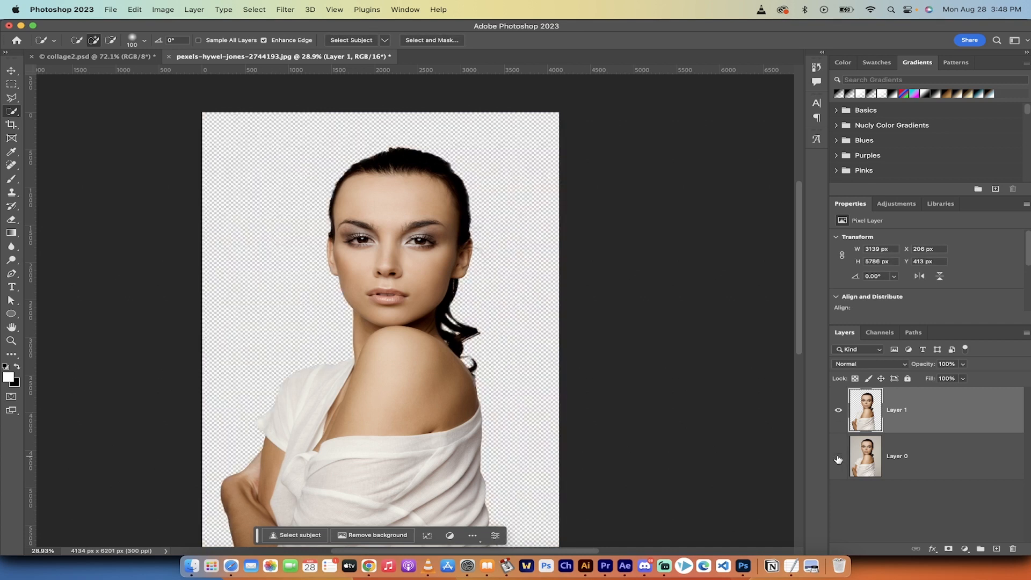
pyautogui.click(838, 458)
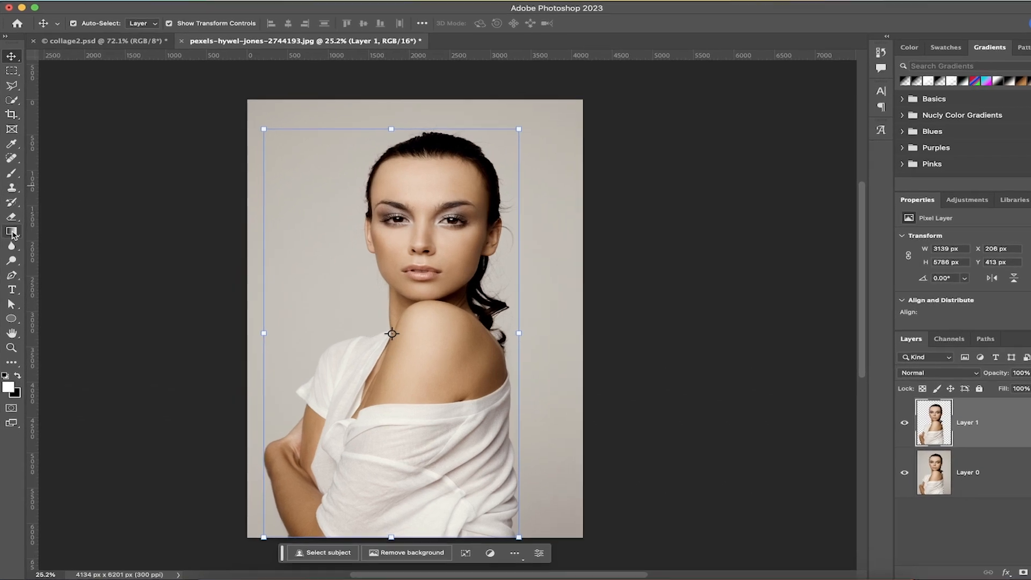
# Activate the Gradient tool in Gradient mode with the first black-to-transparent preset of the Basics group
pyautogui.rightClick(12, 232)
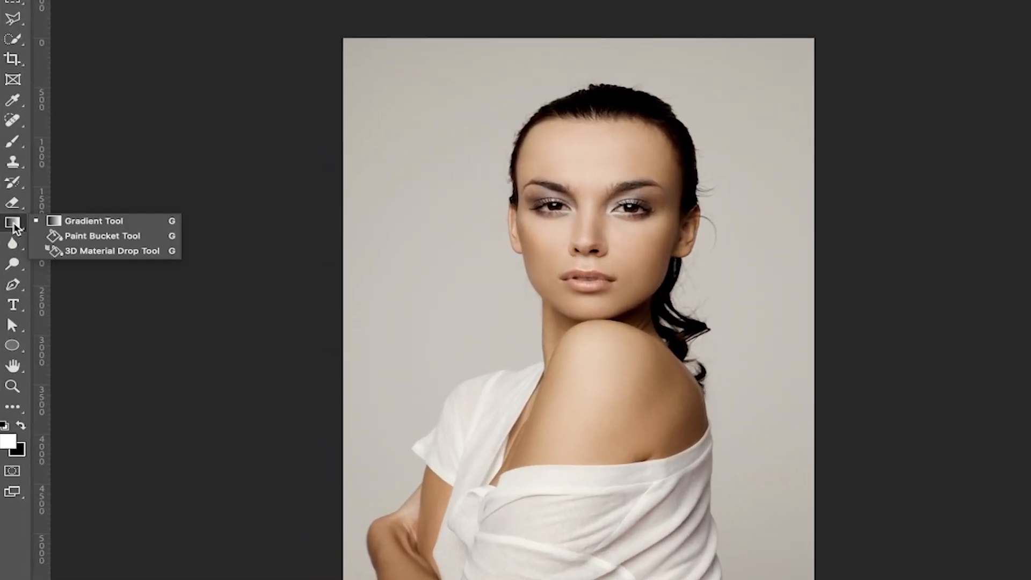
pyautogui.click(59, 221)
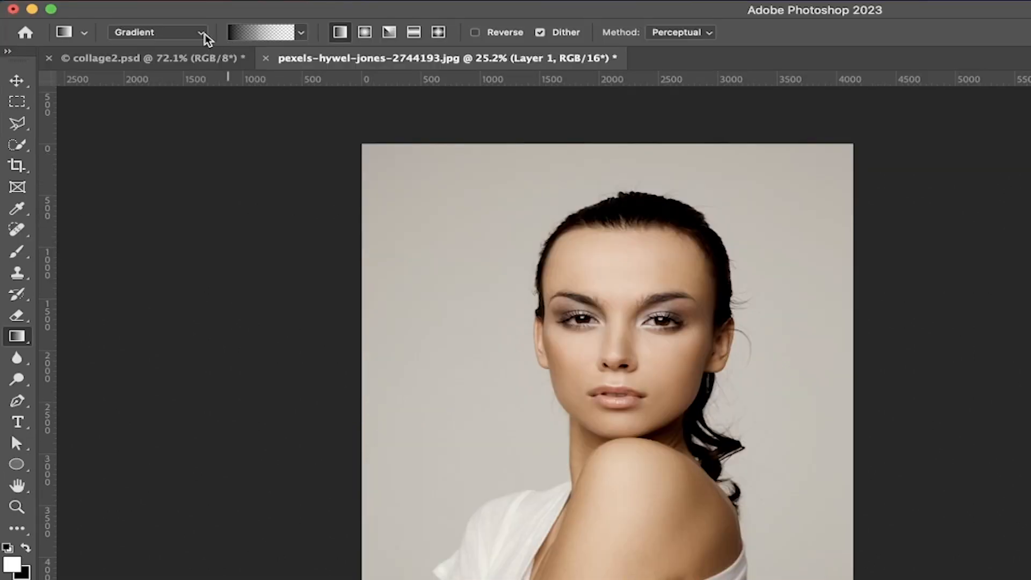
pyautogui.click(206, 37)
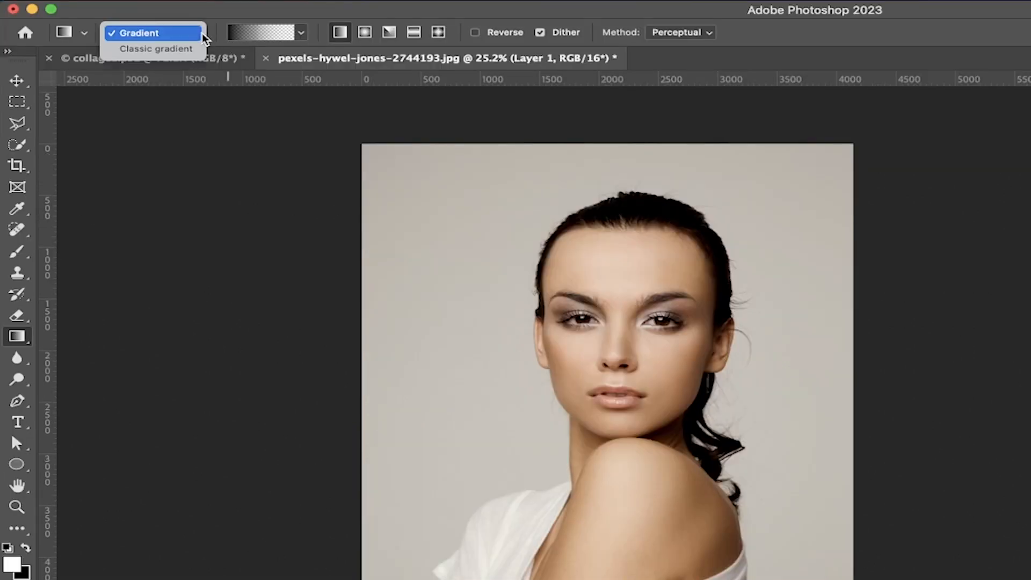
pyautogui.click(159, 37)
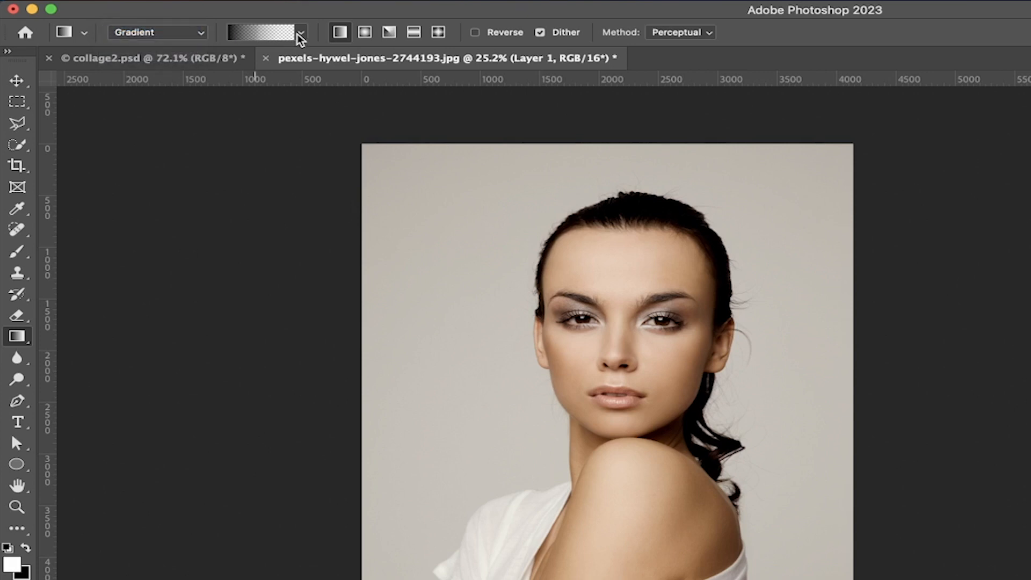
pyautogui.click(301, 34)
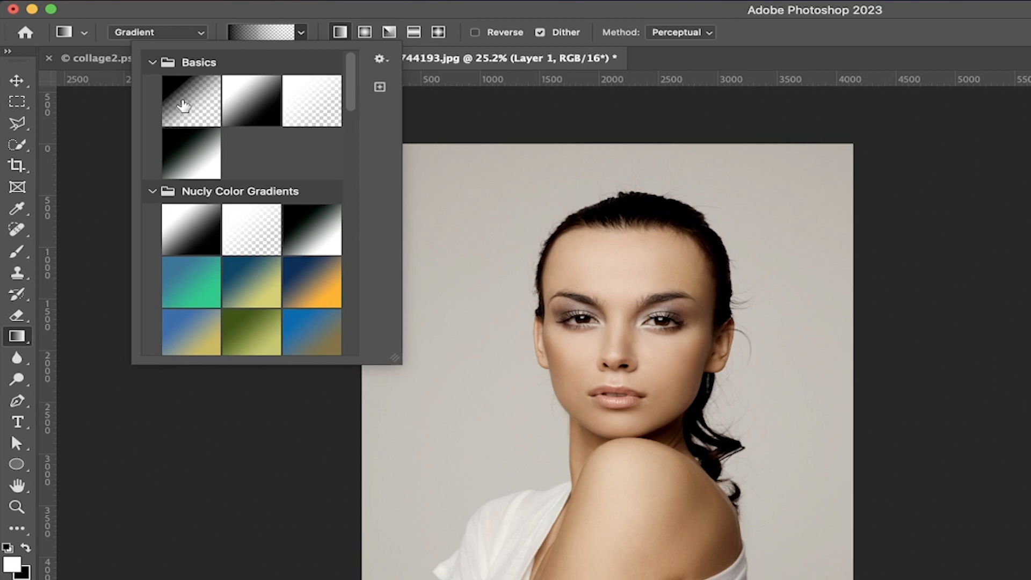
pyautogui.click(182, 100)
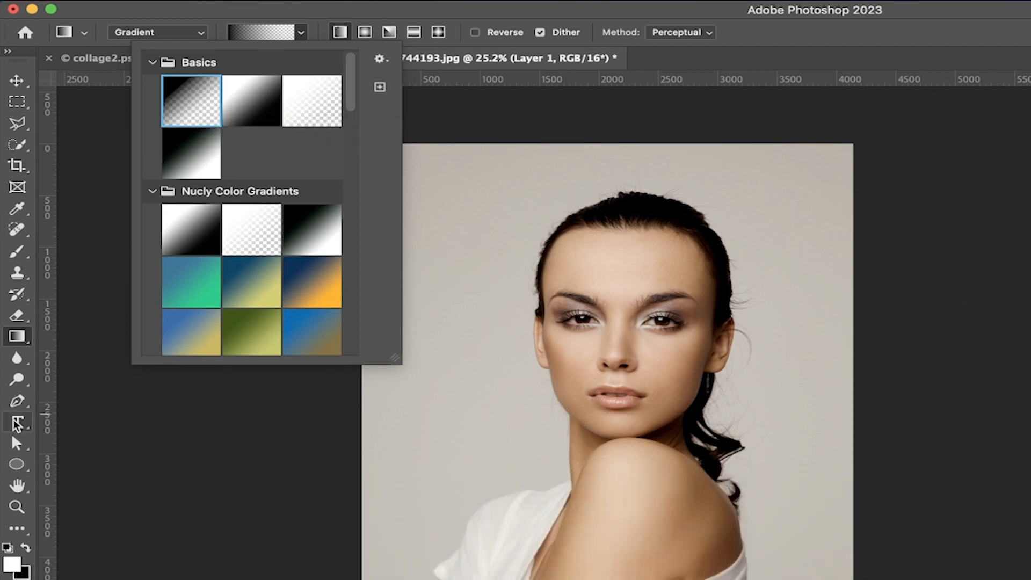
# Swap the foreground and background colours so black is in front, and pick the BlackToTransparent preset from Basics
pyautogui.click(25, 549)
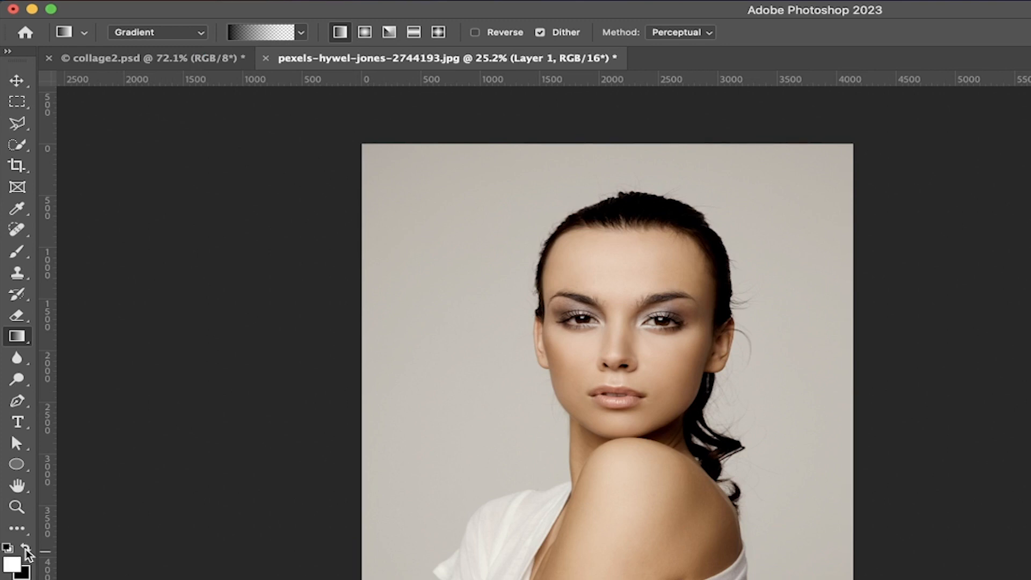
pyautogui.click(299, 35)
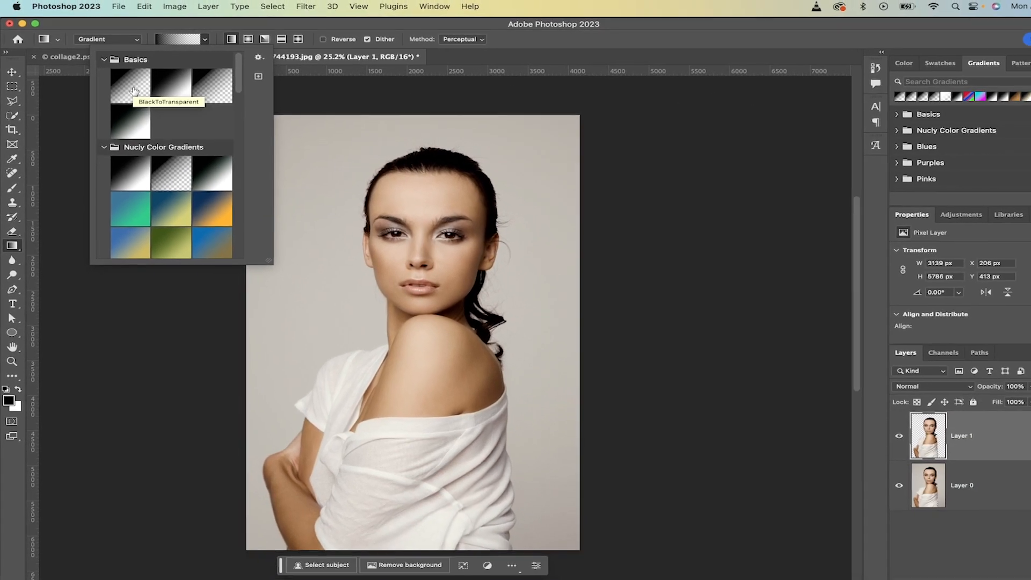
pyautogui.click(155, 97)
pyautogui.click(189, 42)
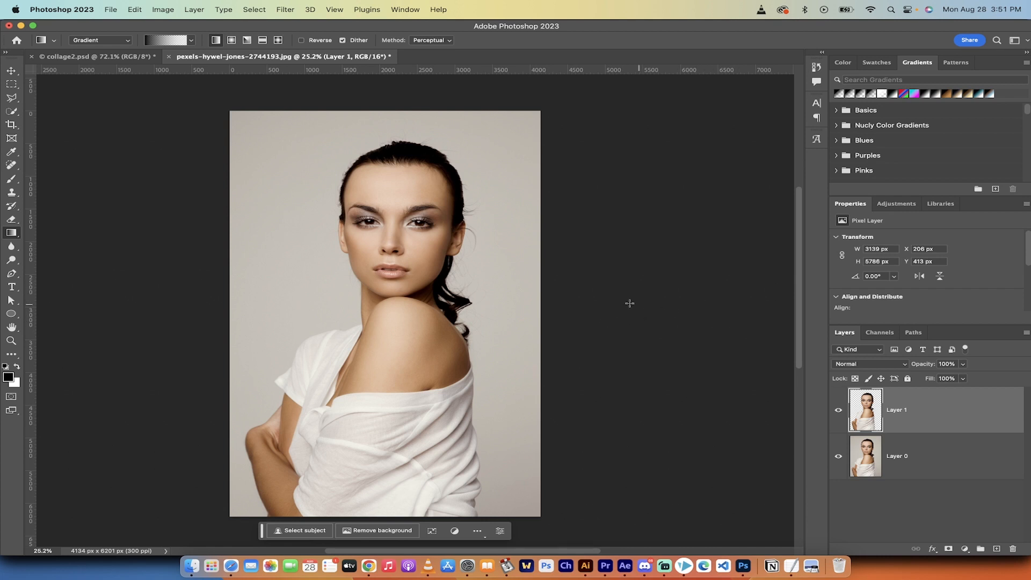
# Draw a near-horizontal linear gradient from right to left across the portrait at about 180°, clip it to Layer 1, and compare it hidden and shown
pyautogui.moveTo(658, 318); pyautogui.dragTo(78, 313)
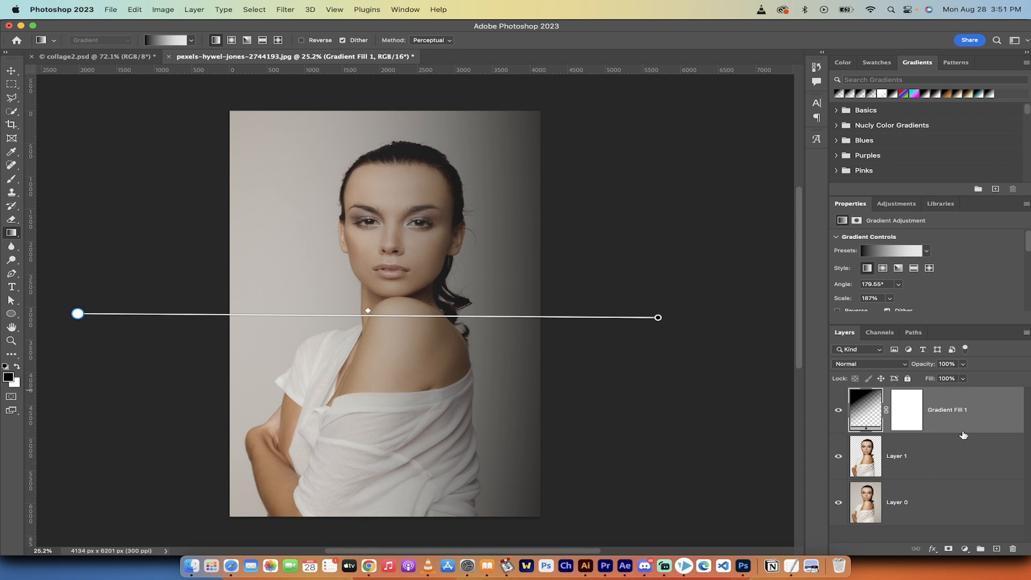
pyautogui.rightClick(1004, 413)
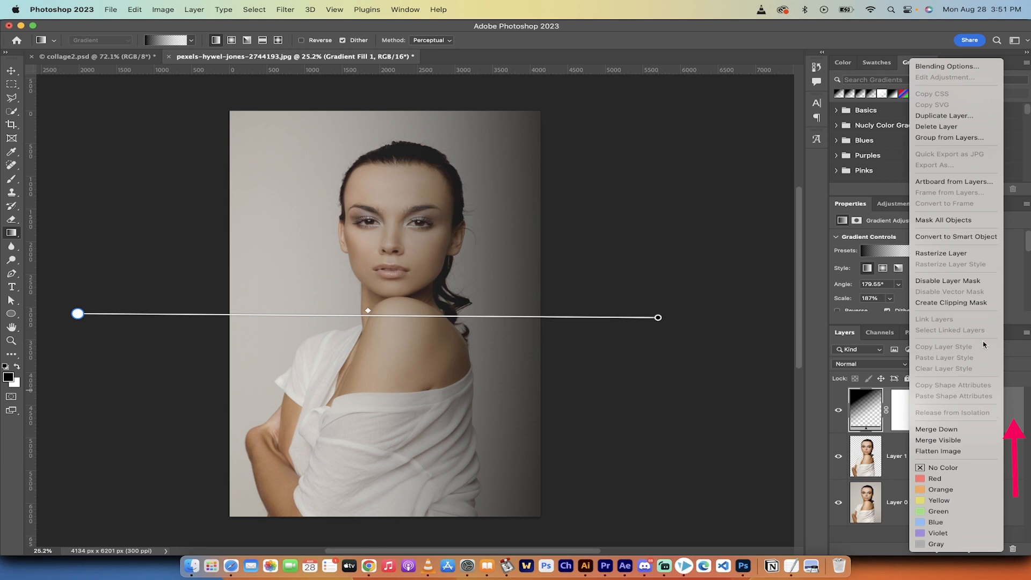
pyautogui.click(973, 303)
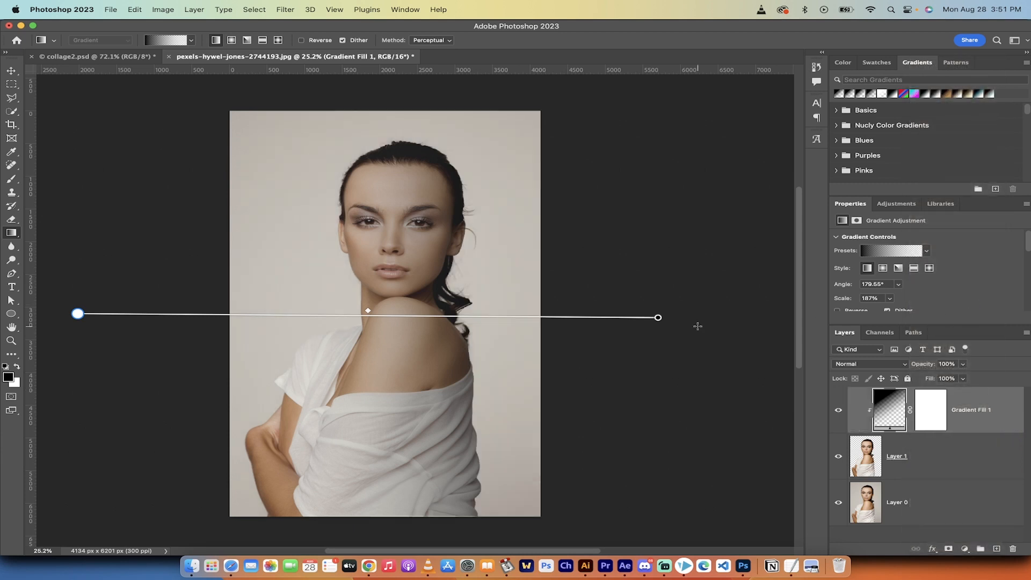
pyautogui.click(838, 411)
pyautogui.click(838, 410)
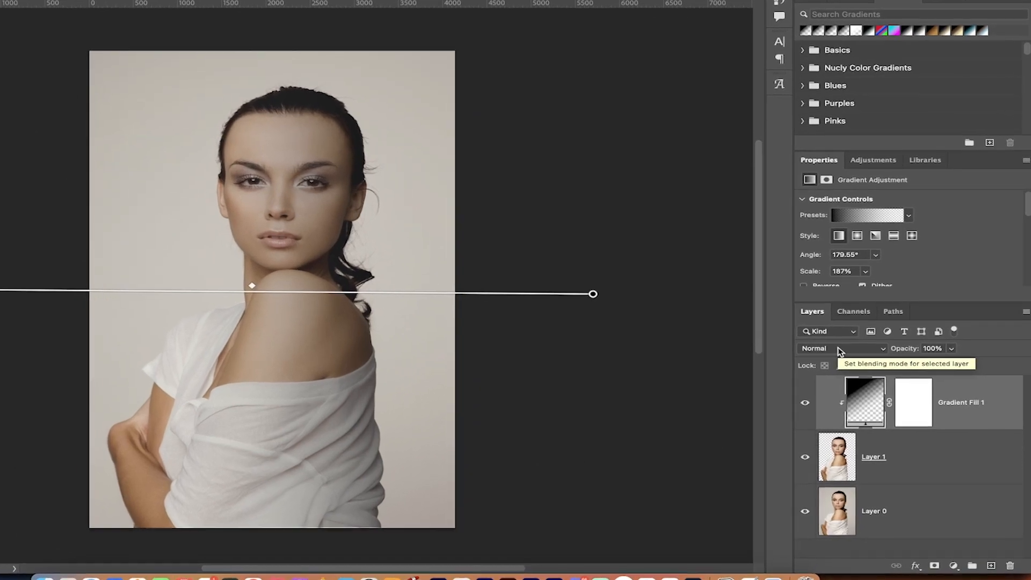
# Set the clipped gradient fill's blend mode to Overlay and compare the woman's shading with the layer hidden and shown
pyautogui.click(849, 354)
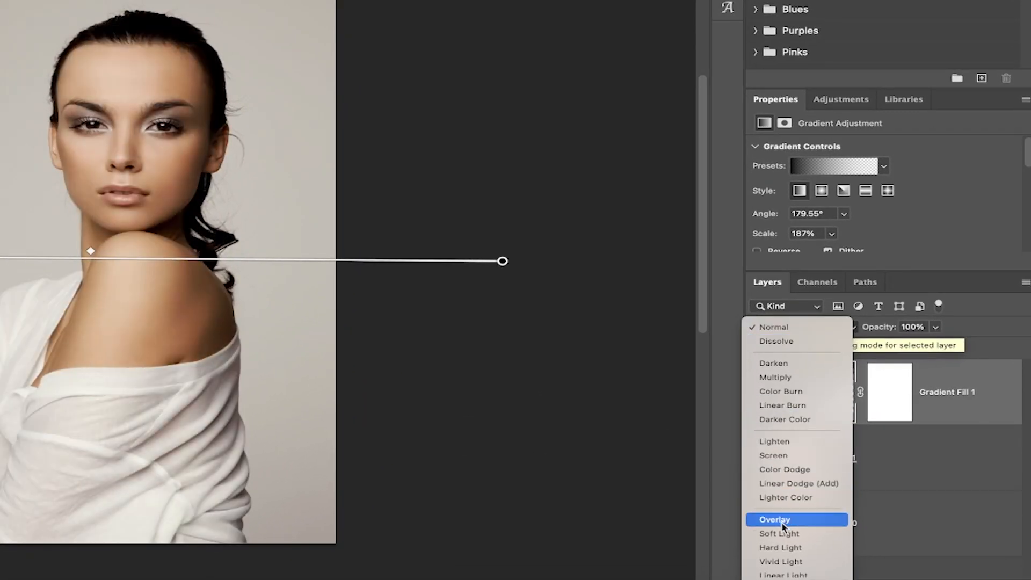
pyautogui.click(784, 520)
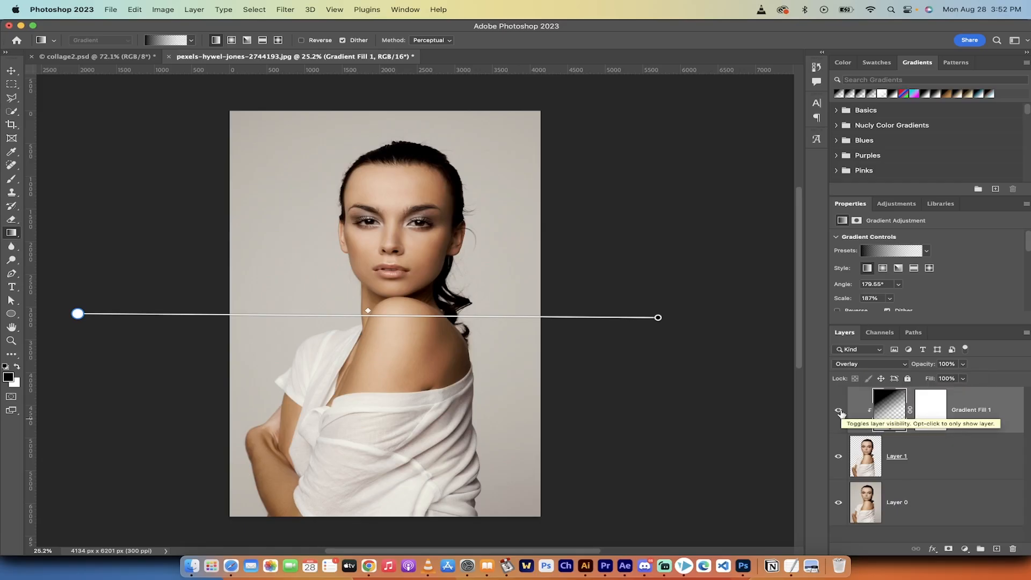
pyautogui.click(839, 412)
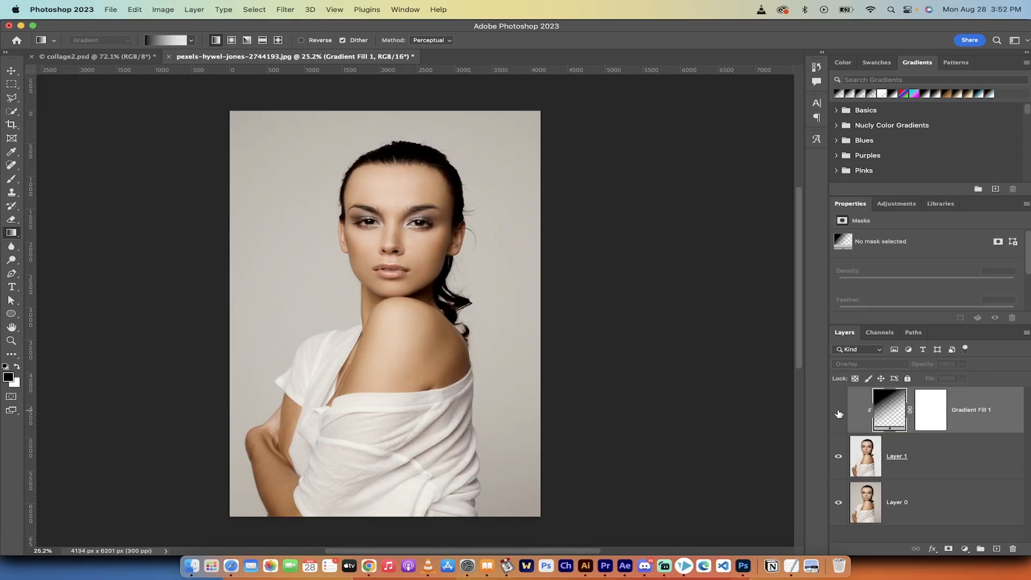
pyautogui.click(838, 412)
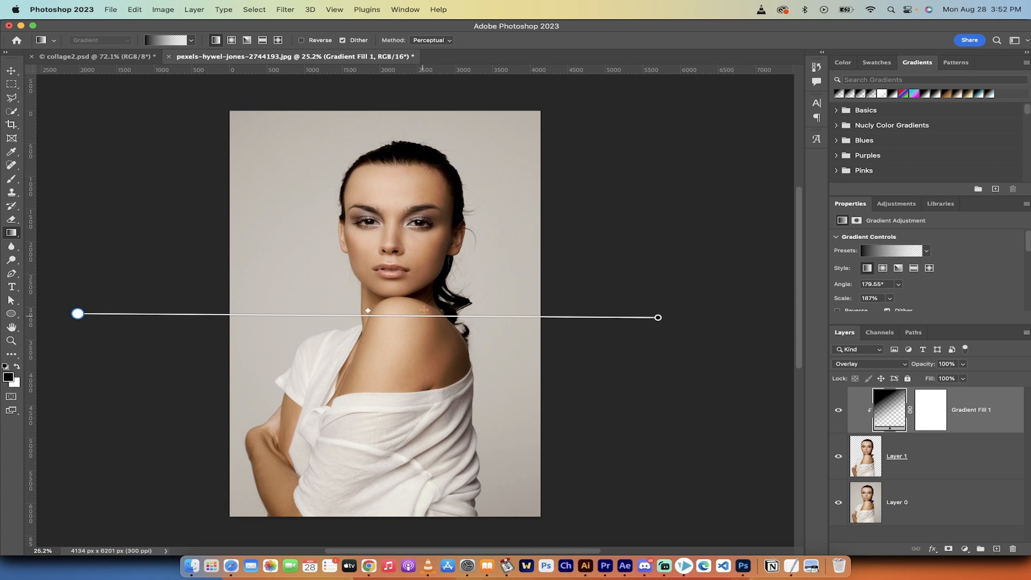
pyautogui.scroll(3, 424, 310)
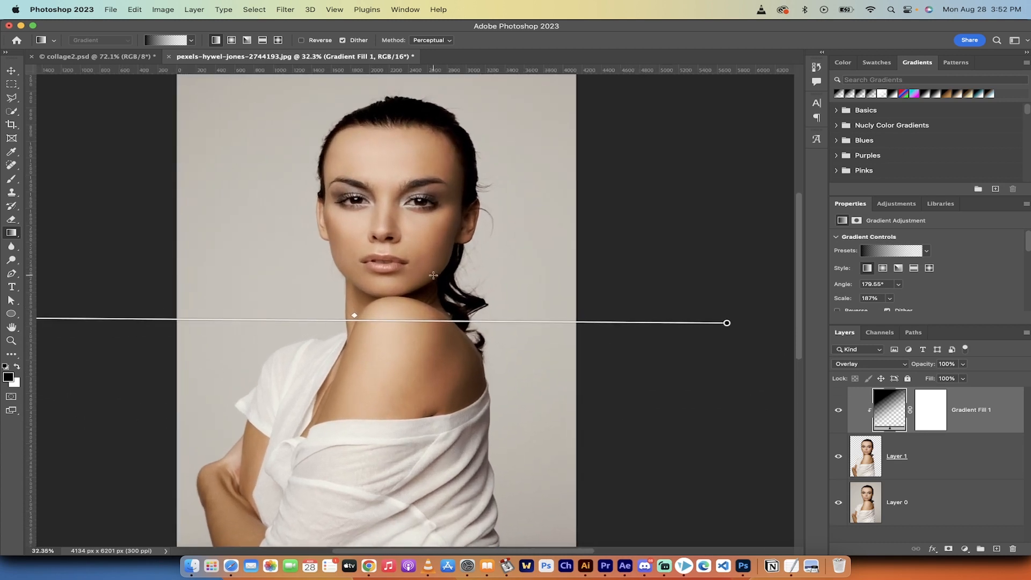
pyautogui.hscroll(-3, 643, 345)
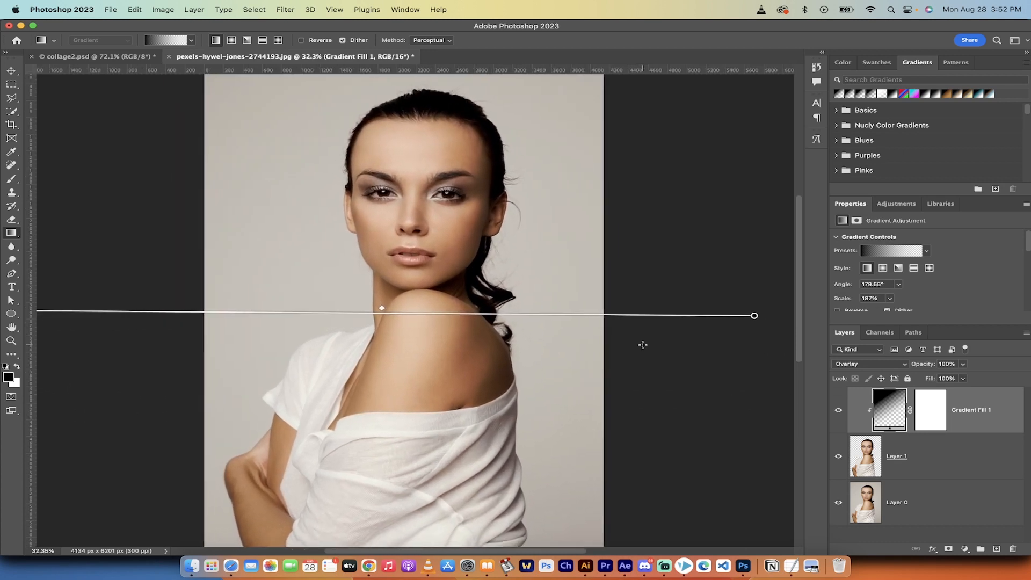
# Slide the midpoint of the clipped Overlay gradient back and forth, leaving it slightly closer to the dark end
pyautogui.hscroll(2, 643, 344)
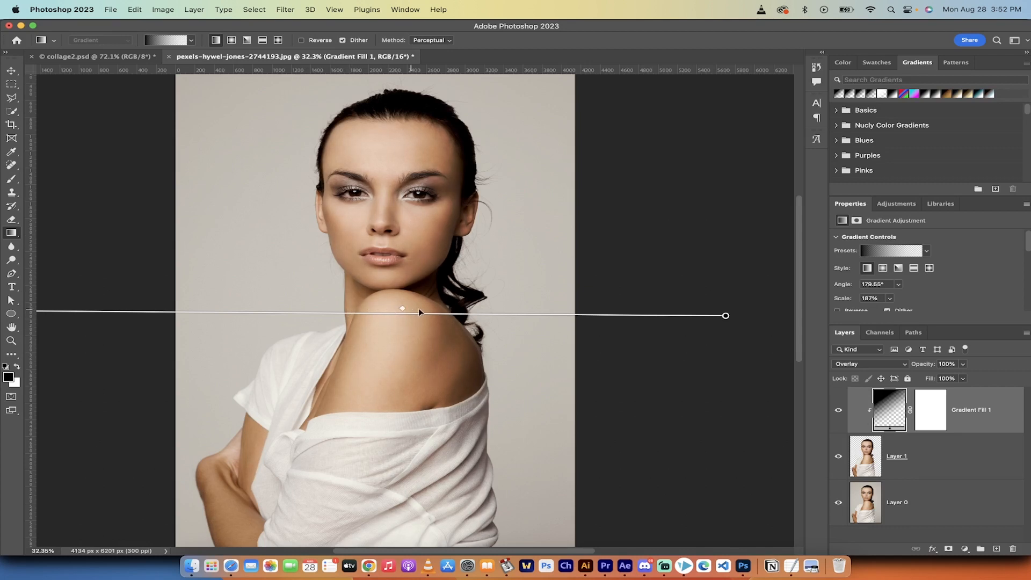
pyautogui.moveTo(403, 309); pyautogui.dragTo(572, 318)
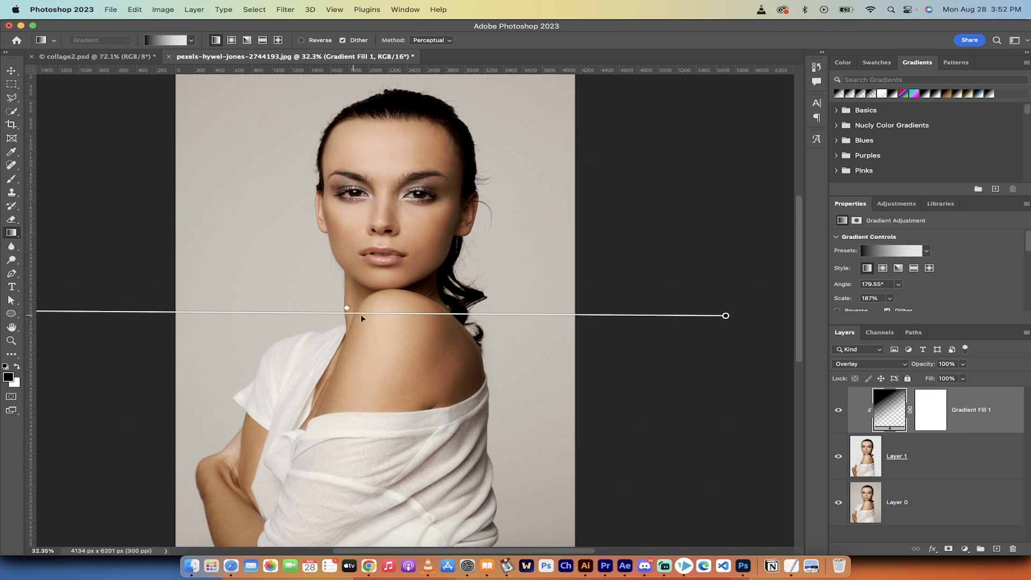
pyautogui.scroll(-3, 396, 312)
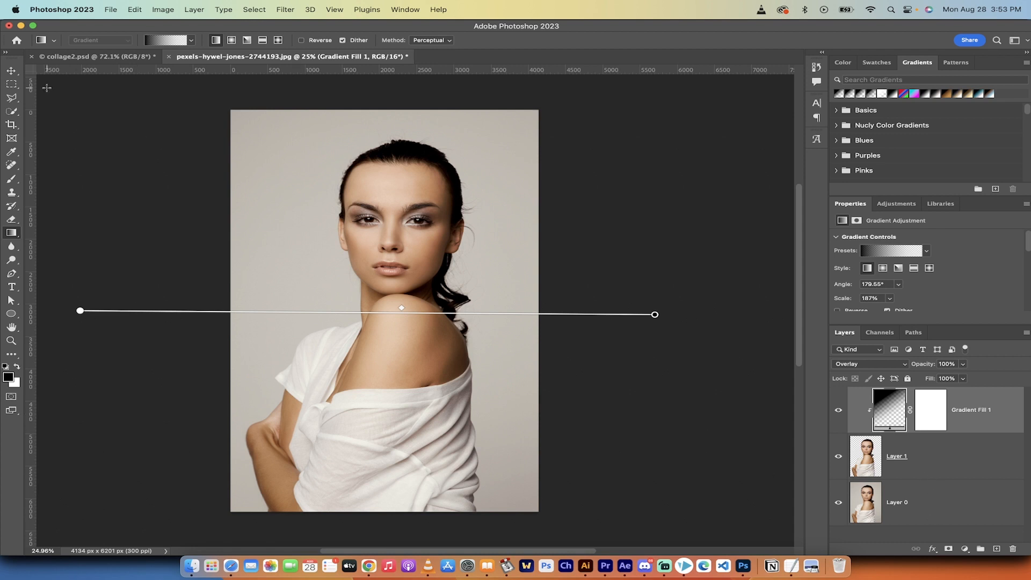
# Deselect all layers and reactivate the Gradient tool, keeping Gradient mode and the black-to-transparent preset
pyautogui.click(12, 71)
pyautogui.click(96, 179)
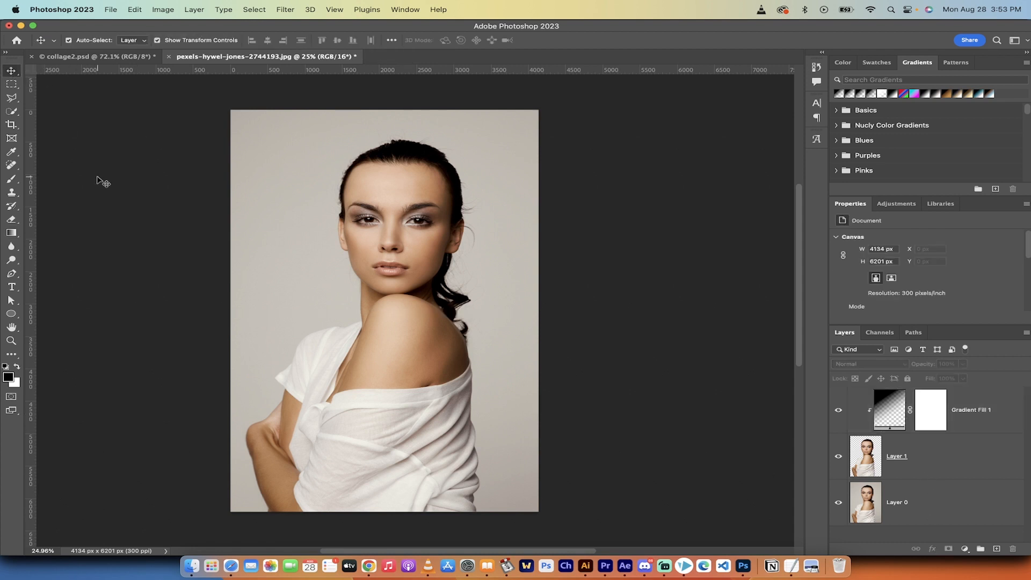
pyautogui.click(9, 235)
pyautogui.rightClick(10, 235)
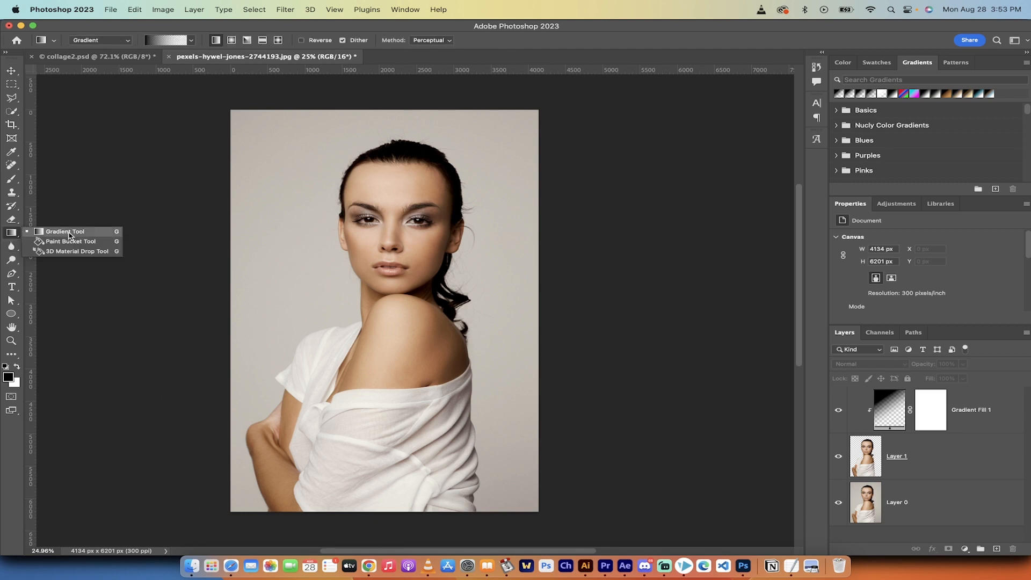
pyautogui.click(68, 235)
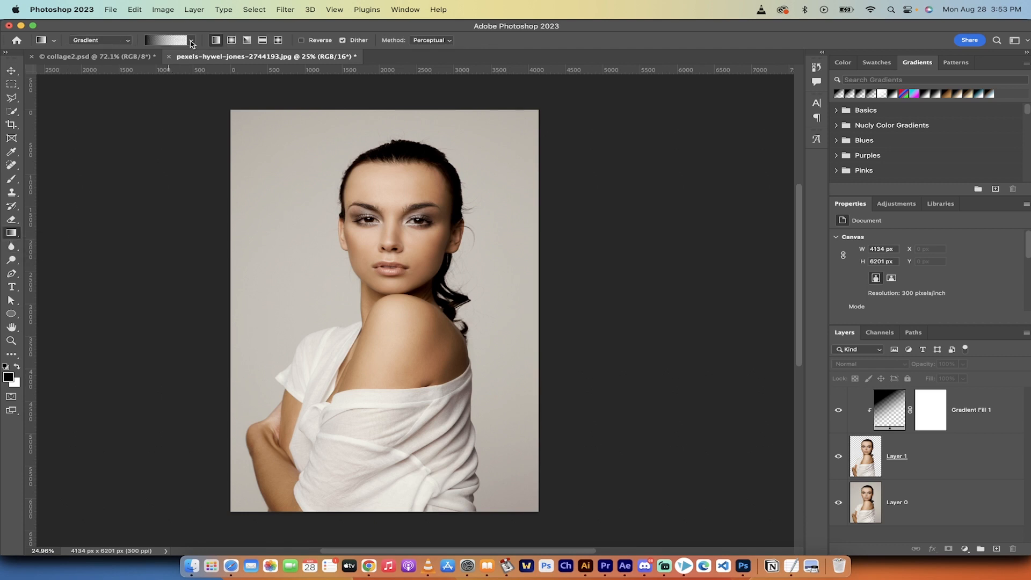
pyautogui.click(192, 41)
pyautogui.click(193, 42)
# Draw a second linear gradient diagonally across the portrait at about -155°, darkest at the upper right, and shift its midpoint slightly toward the transparent end
pyautogui.moveTo(645, 287); pyautogui.dragTo(188, 361)
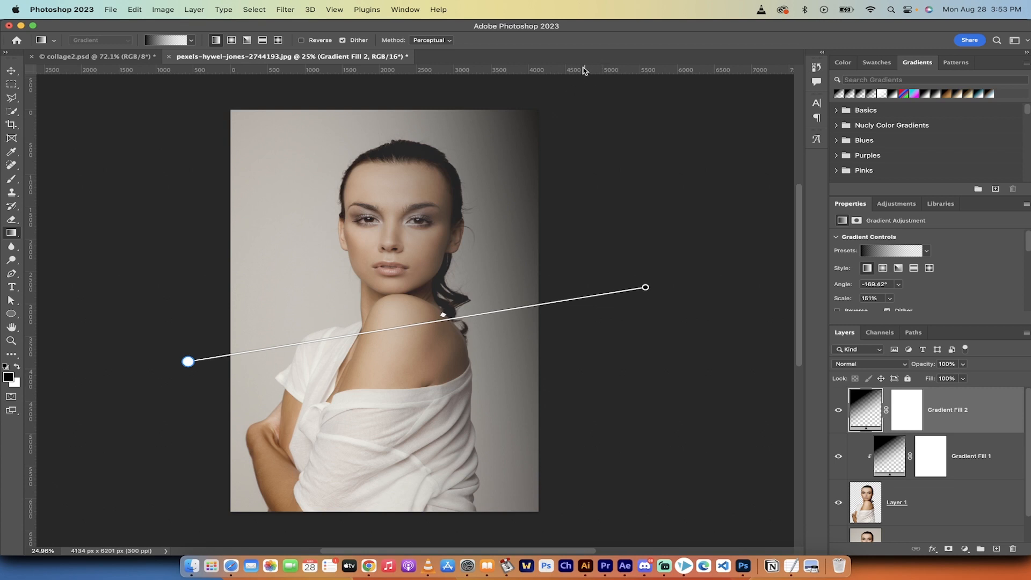
pyautogui.moveTo(646, 288)
pyautogui.mouseDown()
pyautogui.moveTo(640, 223)
pyautogui.moveTo(604, 282)
pyautogui.moveTo(601, 247)
pyautogui.moveTo(619, 394)
pyautogui.moveTo(527, 359)
pyautogui.moveTo(557, 200)
pyautogui.moveTo(665, 175)
pyautogui.moveTo(614, 231)
pyautogui.moveTo(613, 191)
pyautogui.mouseUp()
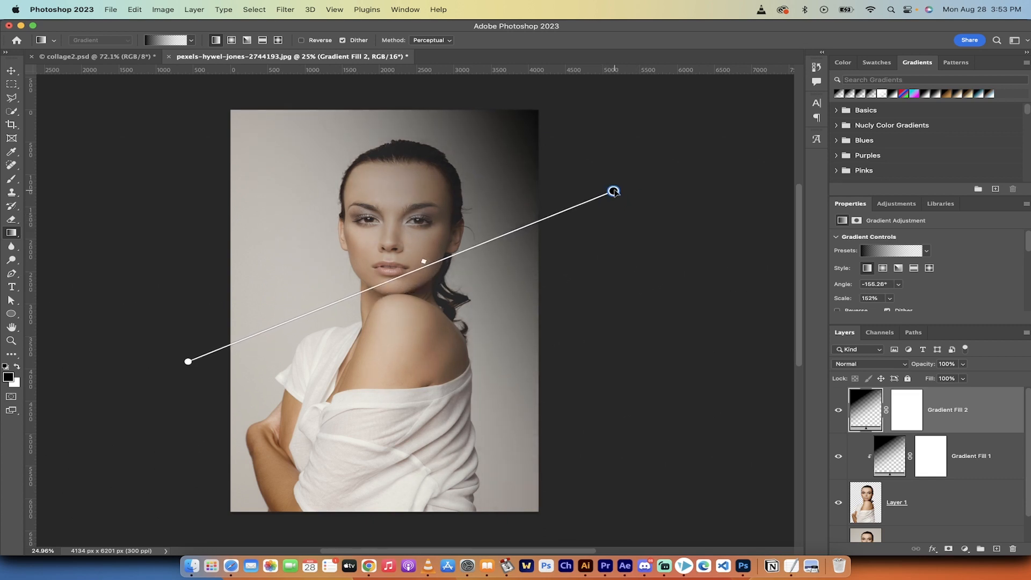
pyautogui.moveTo(424, 263)
pyautogui.mouseDown()
pyautogui.moveTo(564, 208)
pyautogui.moveTo(277, 321)
pyautogui.moveTo(357, 299)
pyautogui.mouseUp()
# Clip the second gradient fill to the woman's cutout layer and set its blend mode to Color Dodge
pyautogui.rightClick(991, 411)
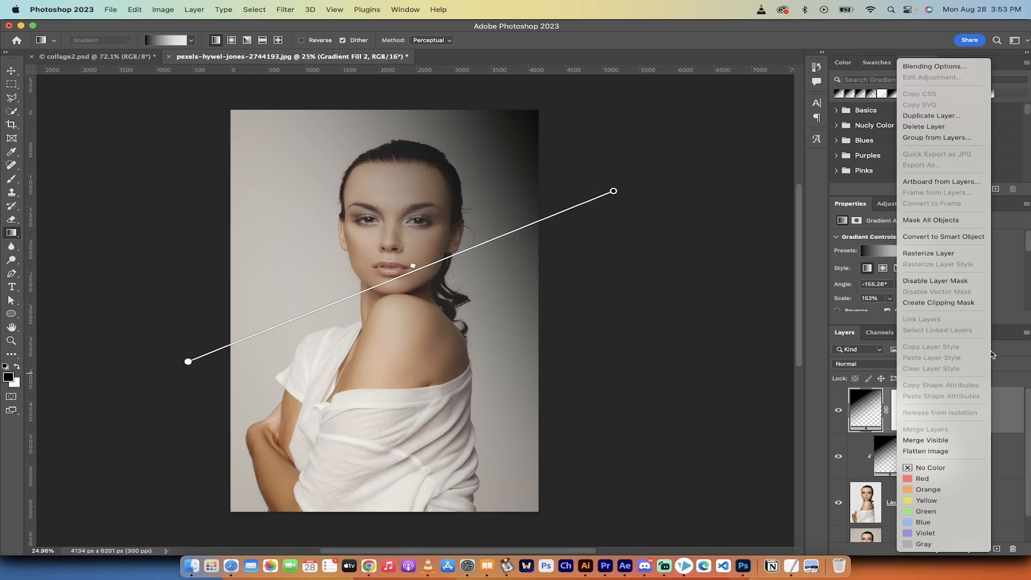
pyautogui.click(965, 304)
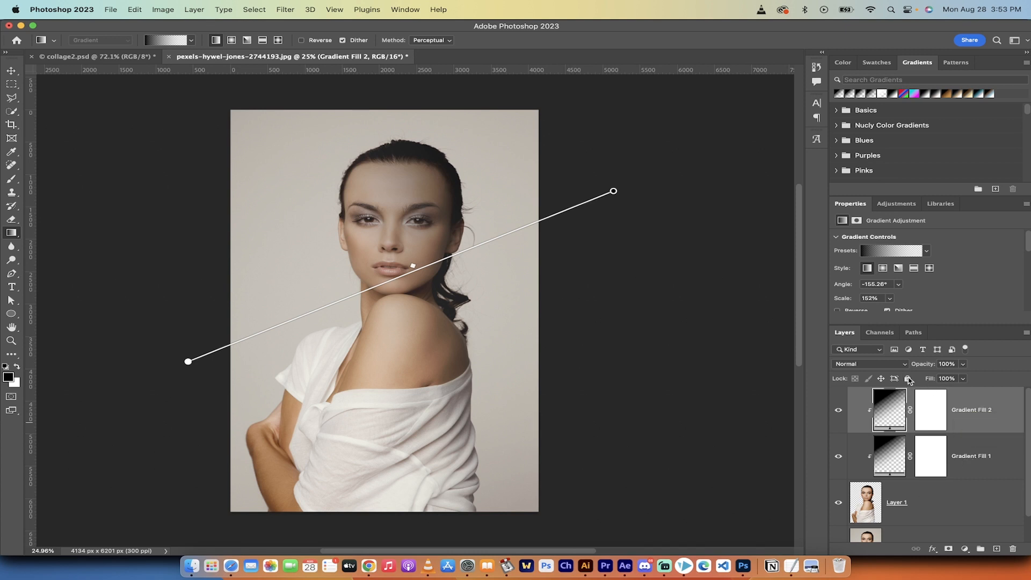
pyautogui.click(870, 365)
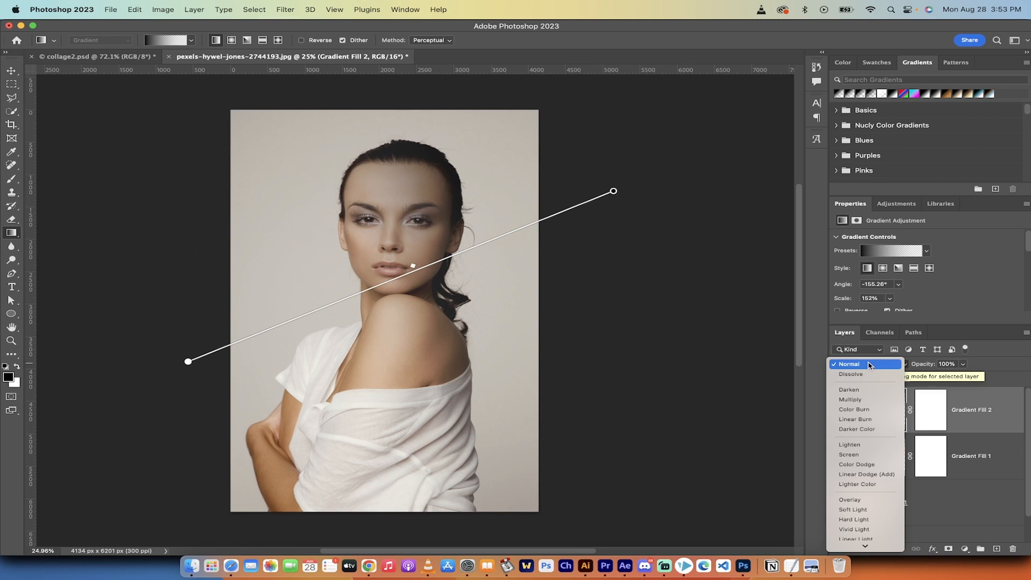
pyautogui.click(858, 465)
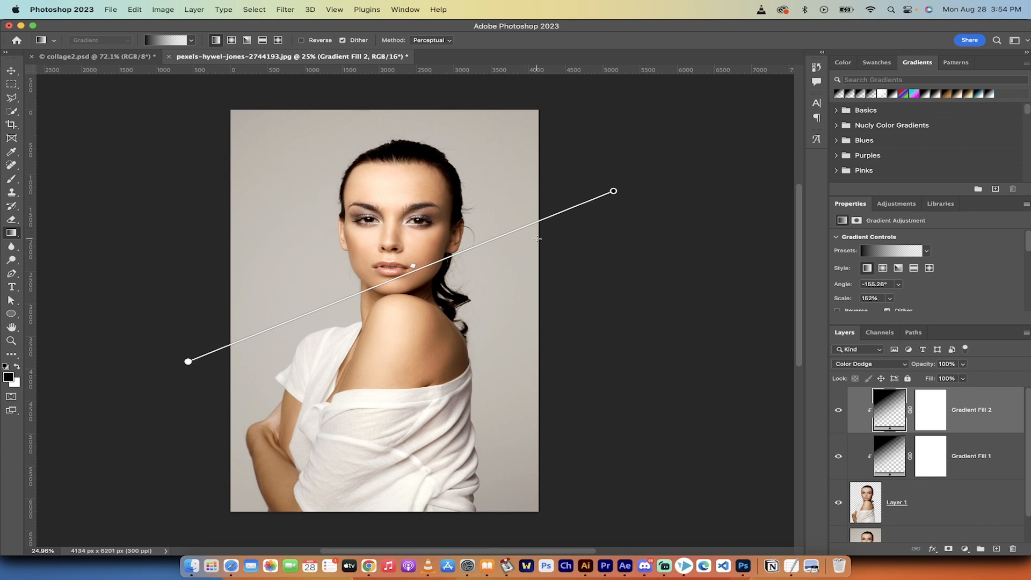
# Compare the portrait with both gradient fills hidden and shown, and shift the Color Dodge gradient's midpoint slightly toward its dark end
pyautogui.click(839, 411)
pyautogui.click(838, 456)
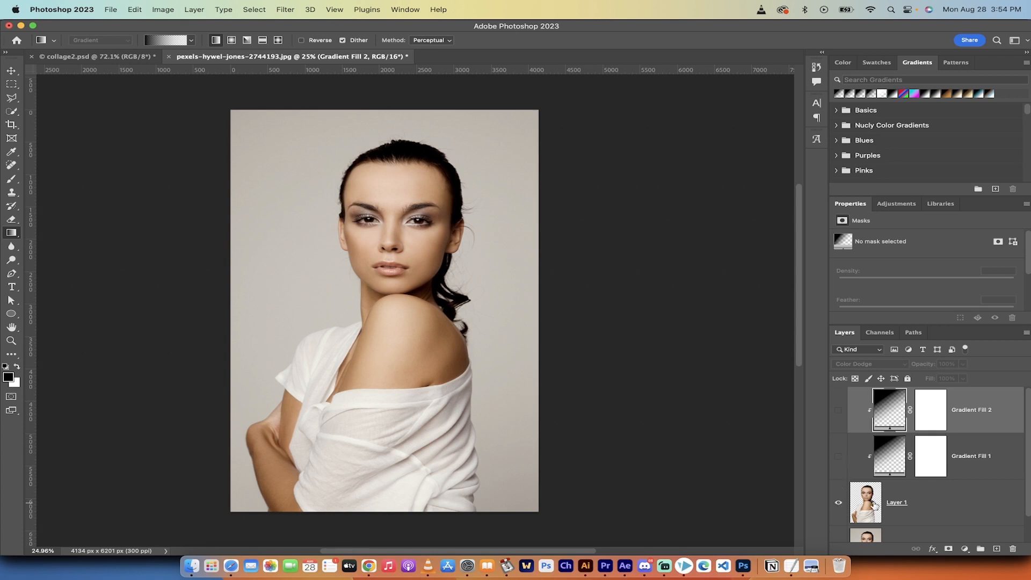
pyautogui.click(839, 457)
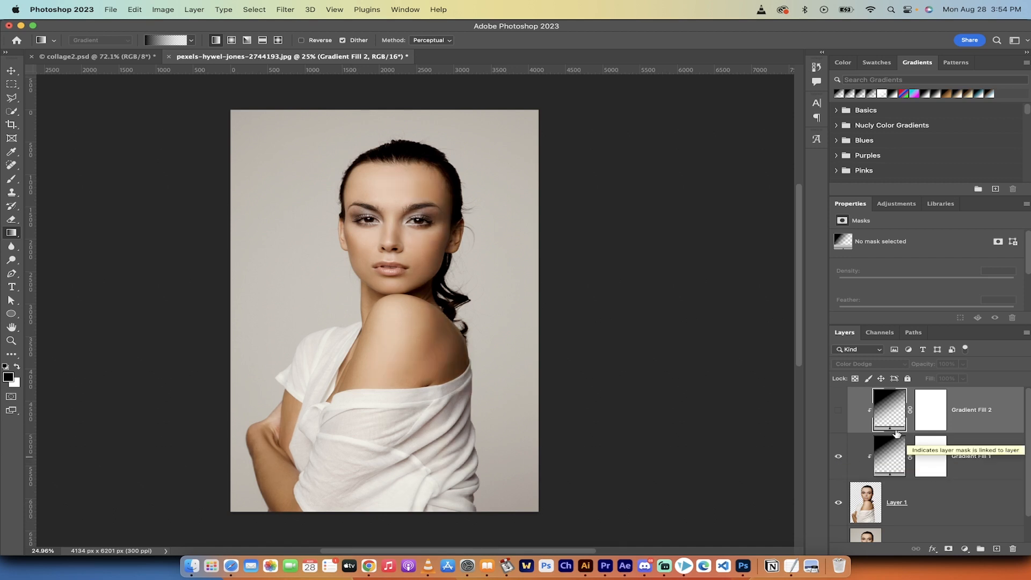
pyautogui.click(839, 413)
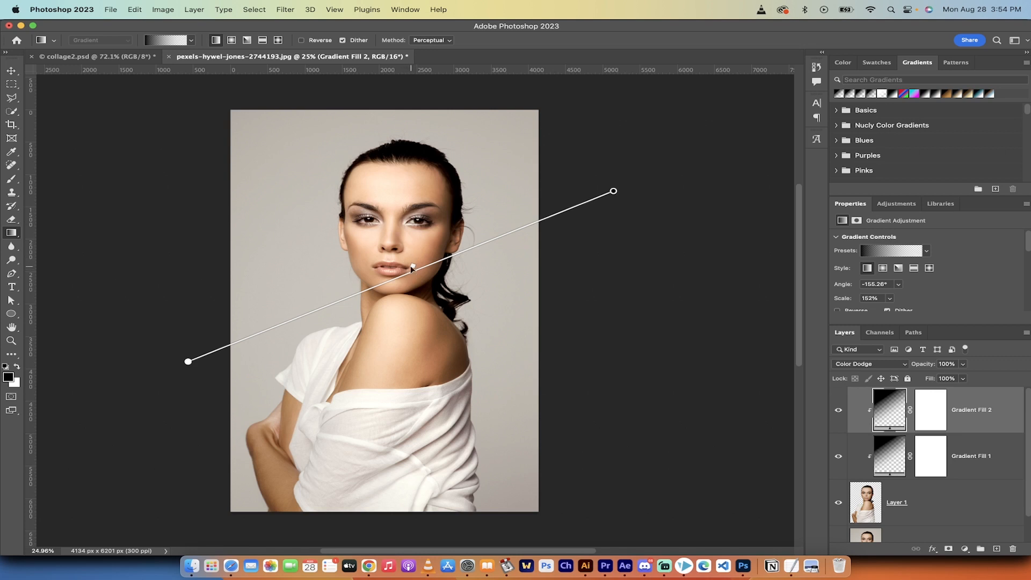
pyautogui.moveTo(414, 265); pyautogui.dragTo(389, 263)
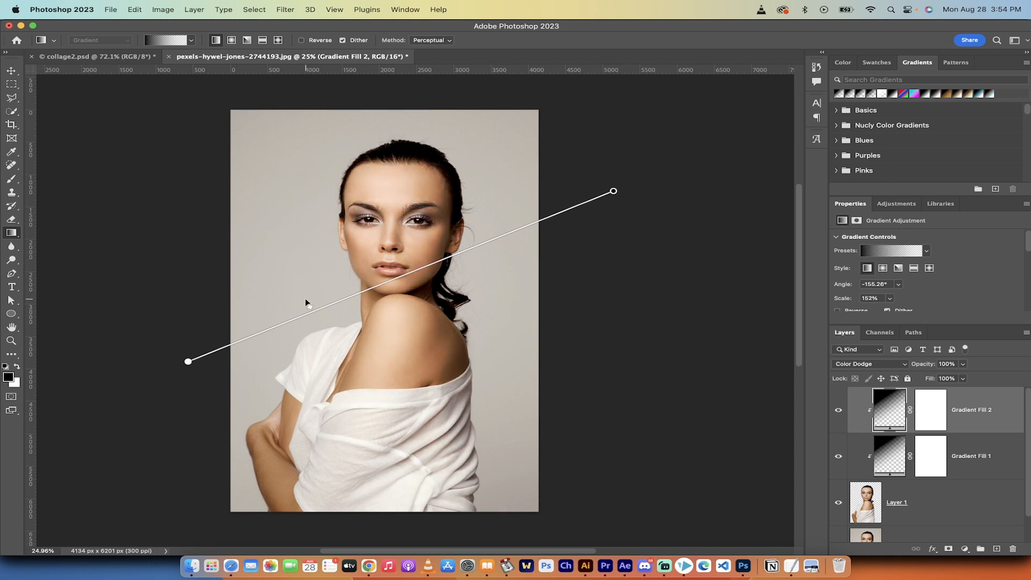
pyautogui.moveTo(307, 298); pyautogui.dragTo(430, 277)
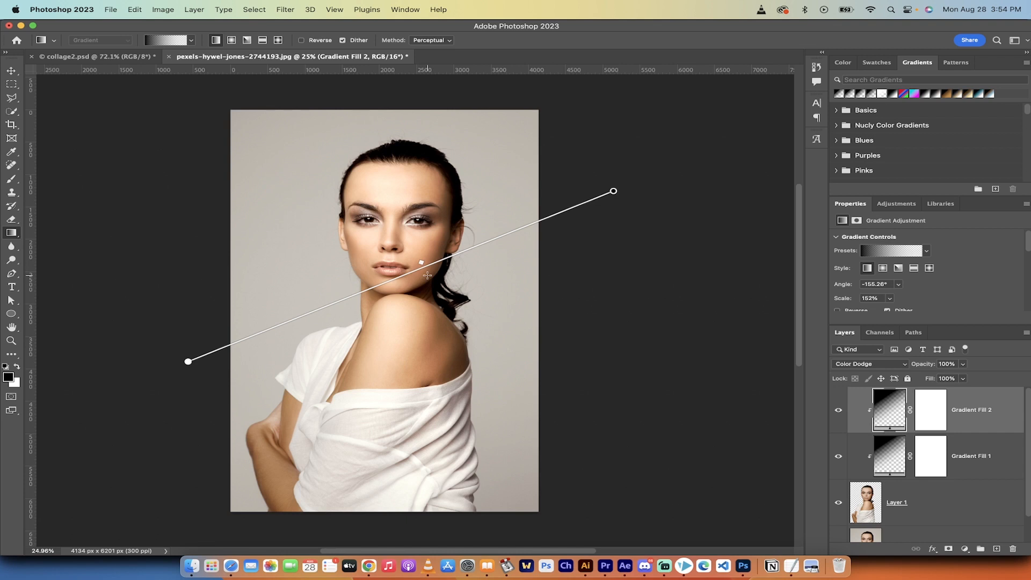